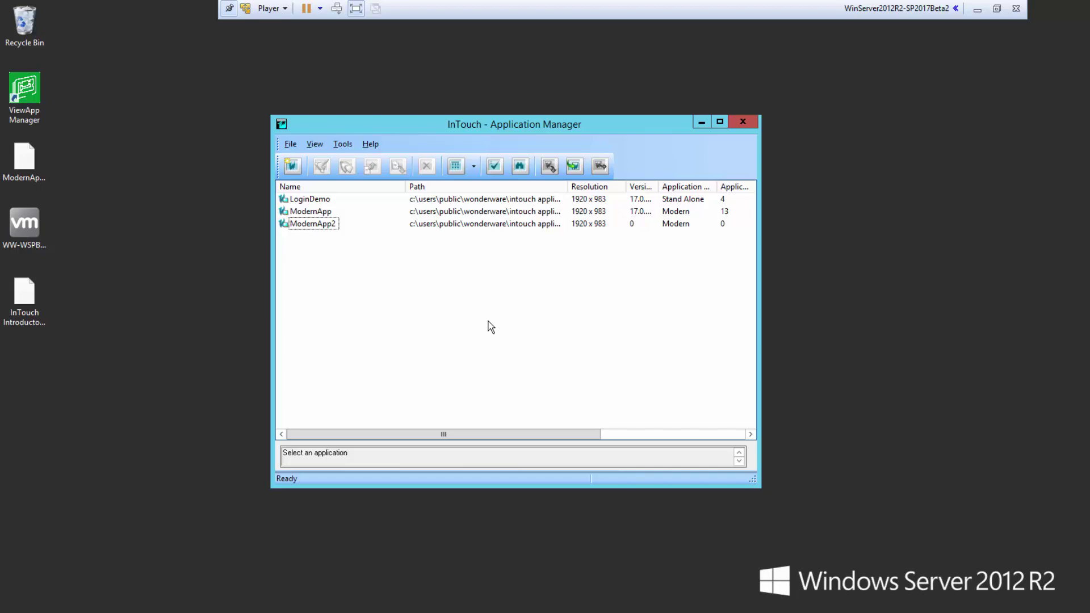
Start a new Legacy InTouch application and advance the wizard to the base-path step.
click(292, 166)
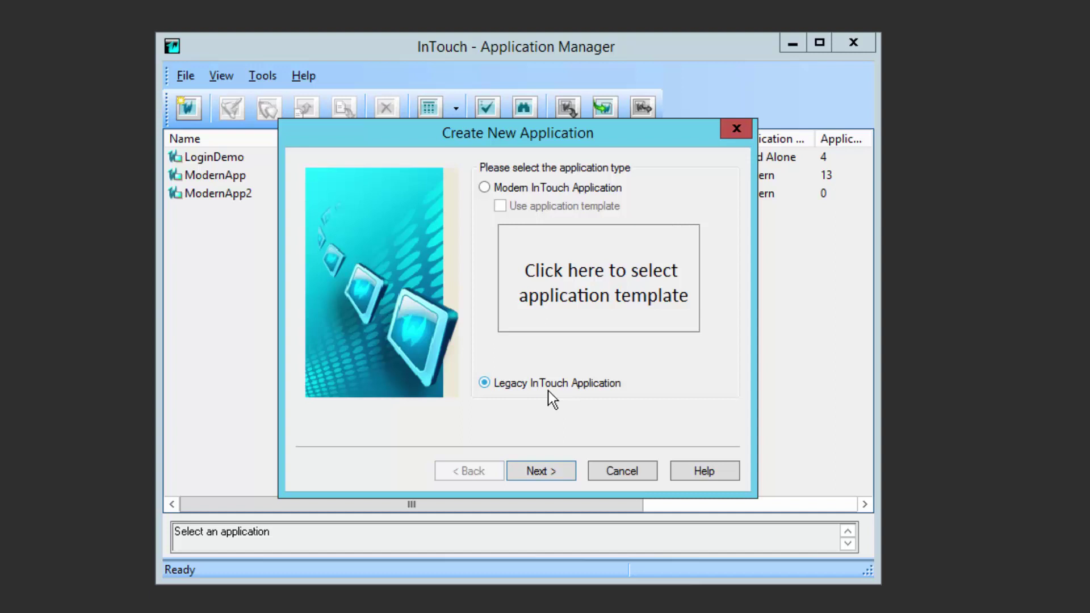
click(544, 472)
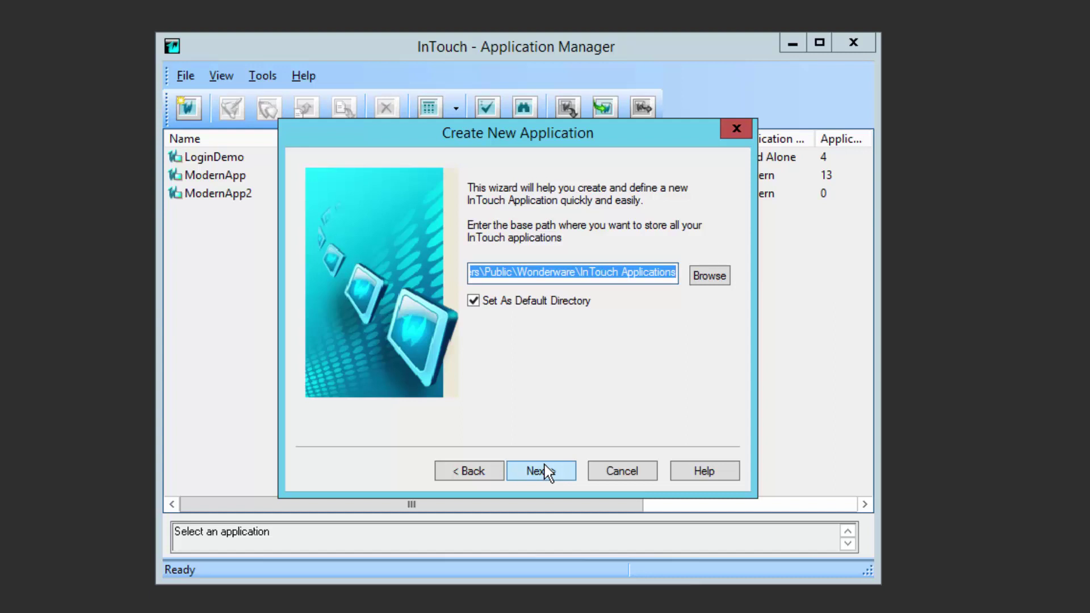
Keep the default base path, set directory 'TargetResolution' and 1024x768 target resolution.
click(544, 465)
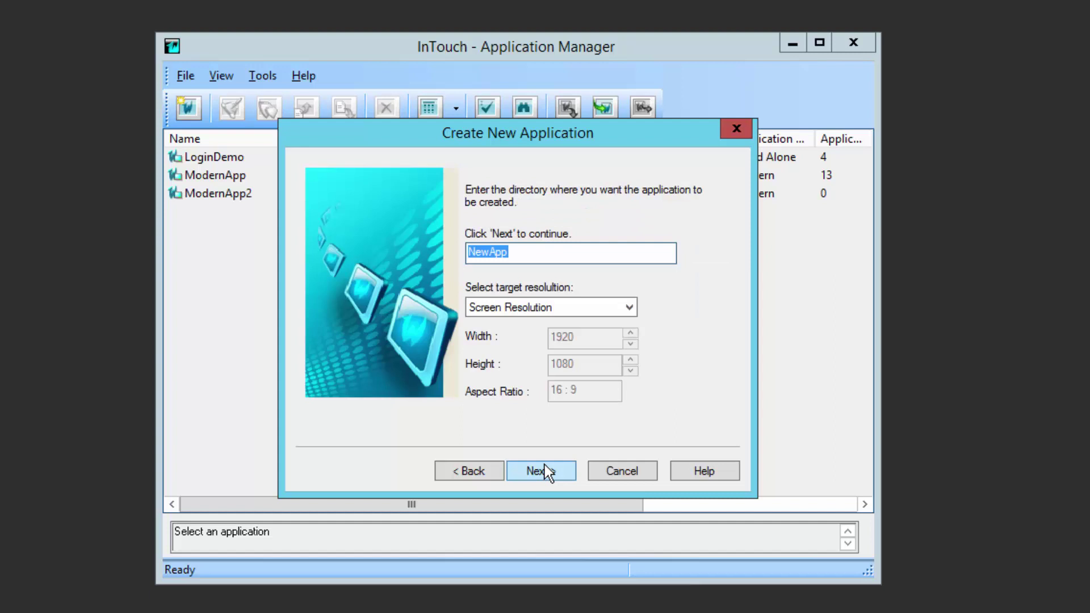
text(TargetR)
text(esolution)
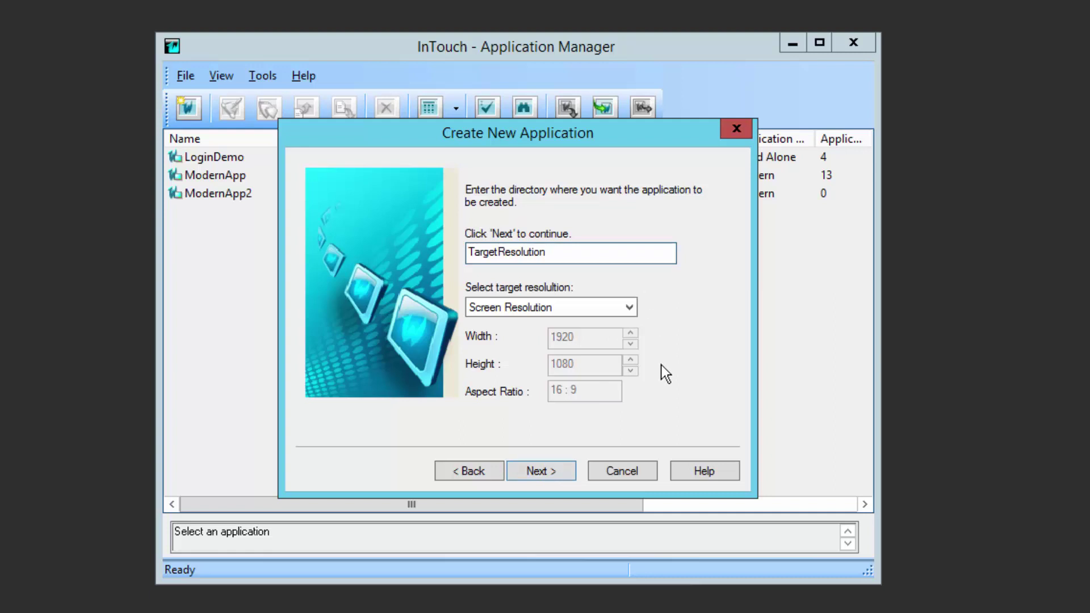
click(635, 309)
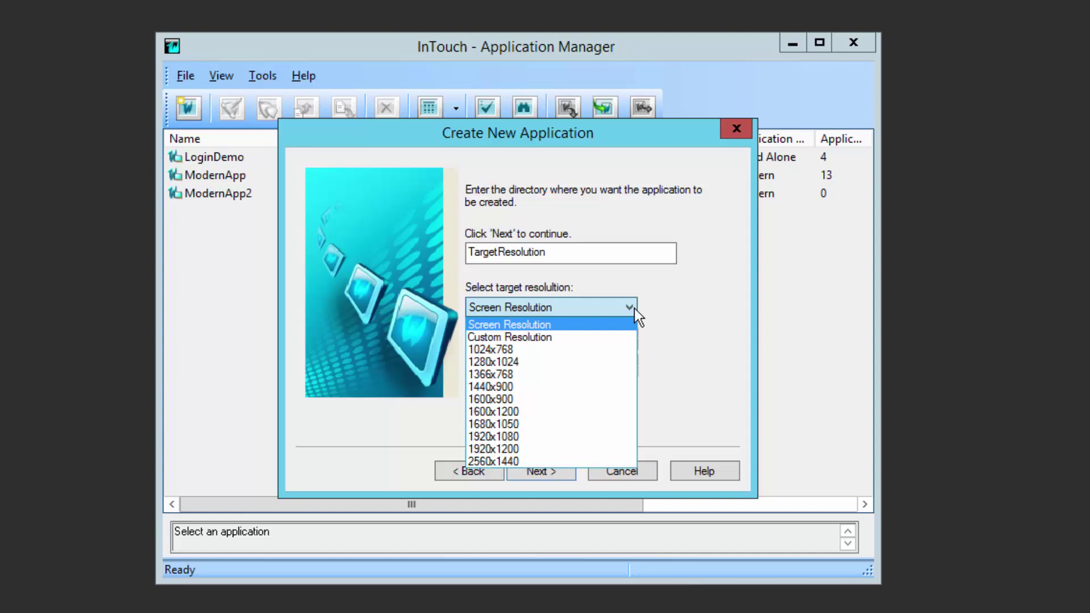
click(547, 349)
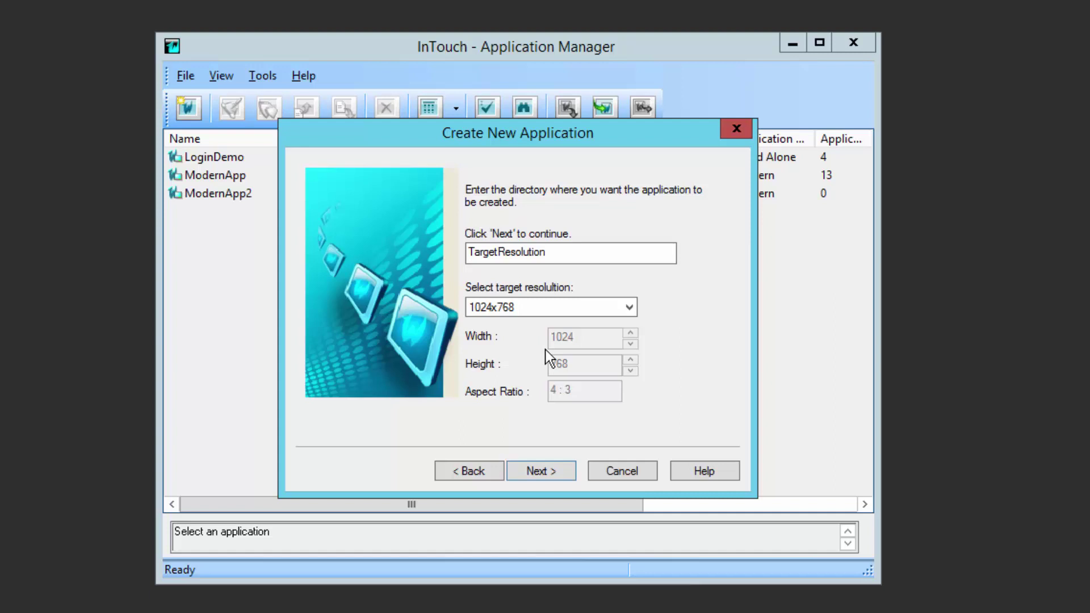
click(557, 473)
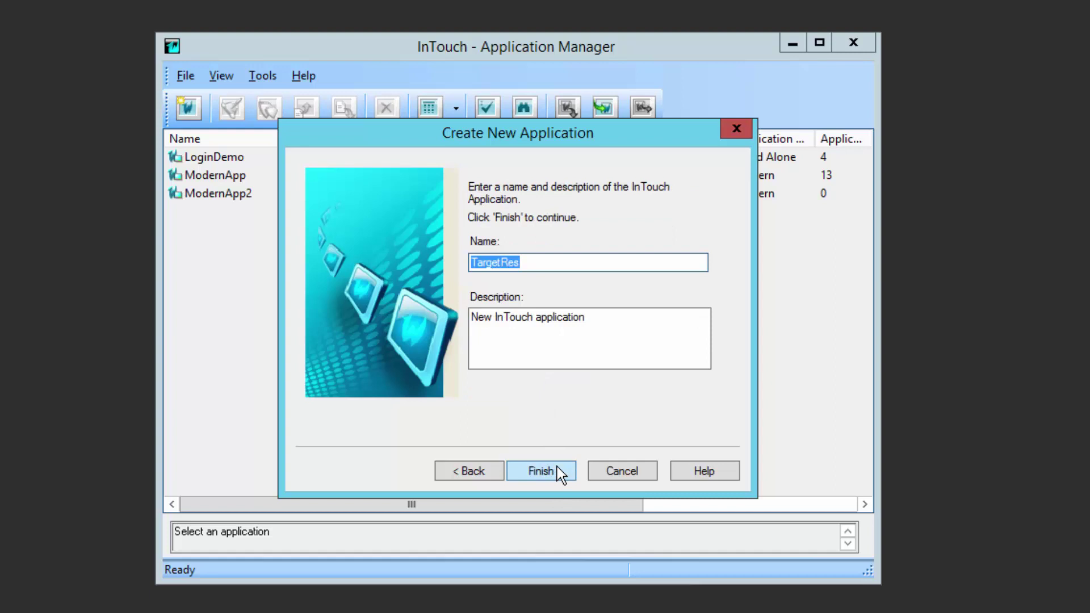
Finish the wizard so TargetRes is listed as a 1024 x 768 Stand Alone app.
click(557, 467)
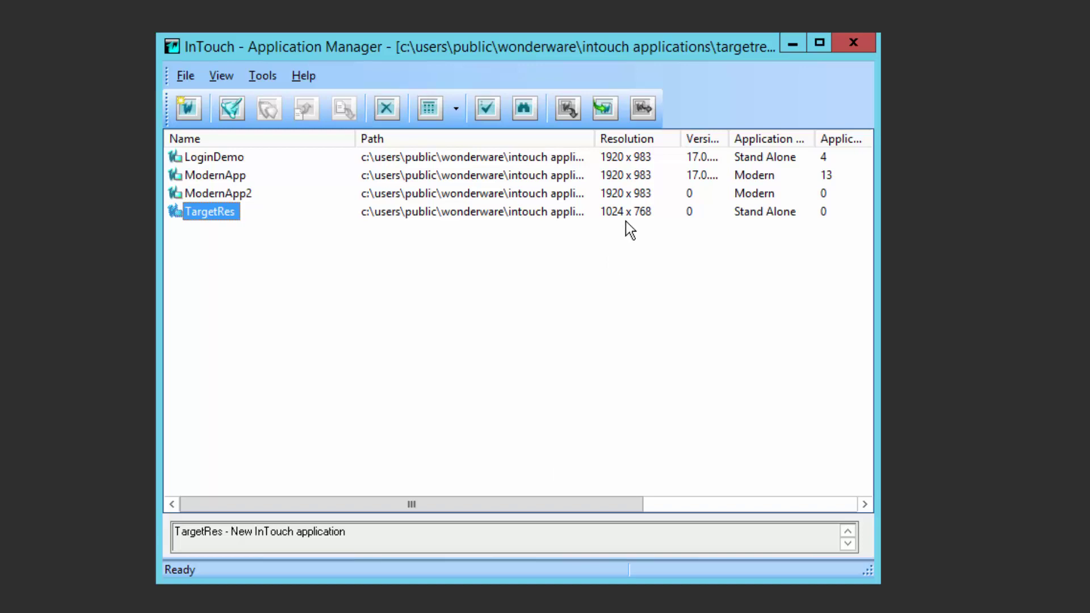
Open TargetRes in WindowMaker, running it in Demo Mode.
right_click(220, 212)
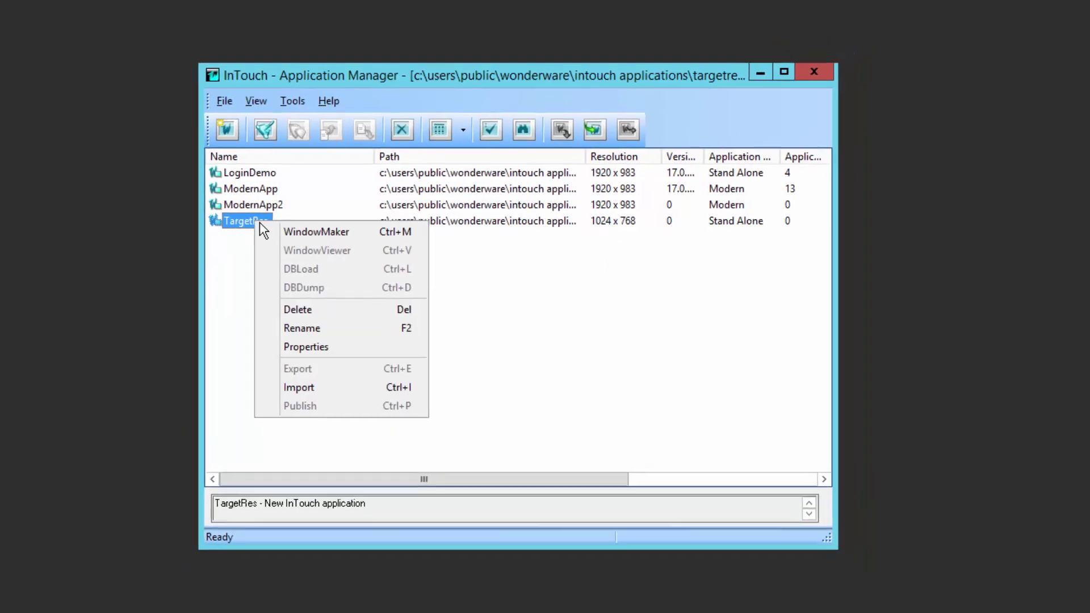
click(325, 240)
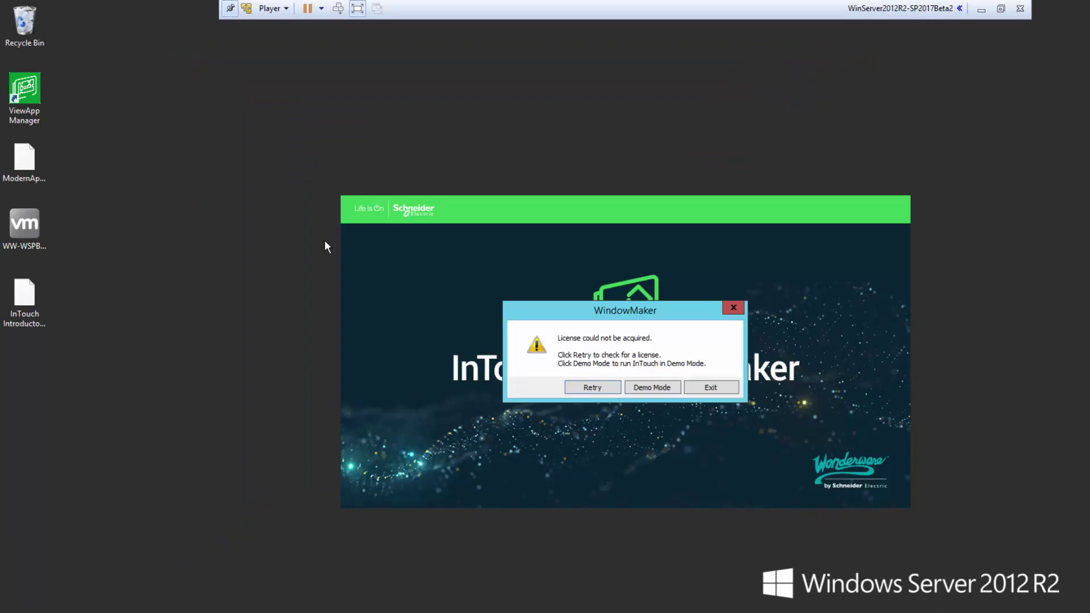
click(646, 390)
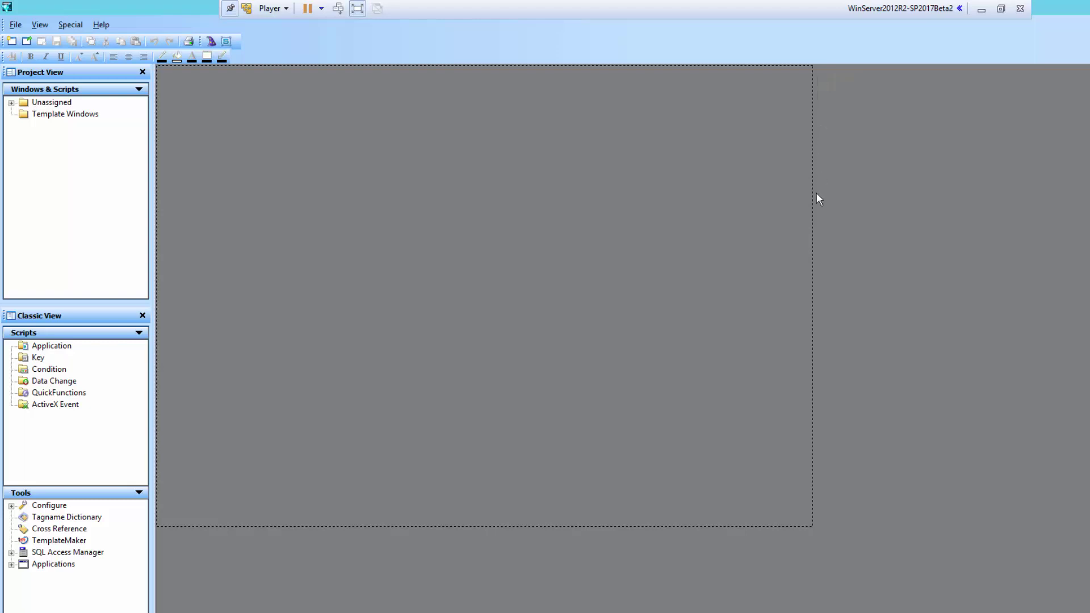
Create a window named 'Test' and shorten it to sit inside the dashed boundary.
click(12, 41)
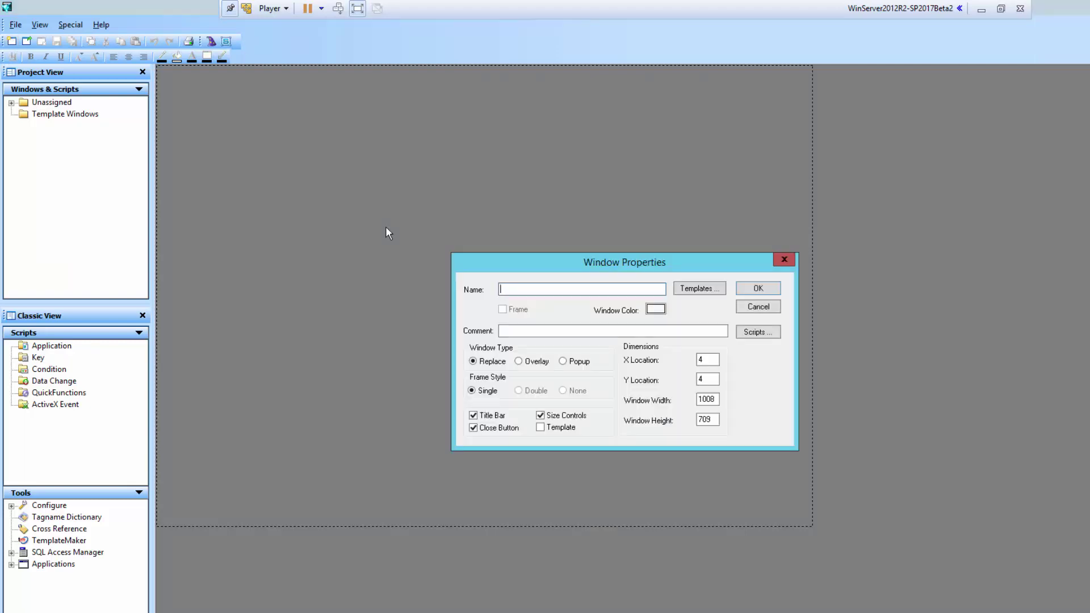
text(Test)
key(Return)
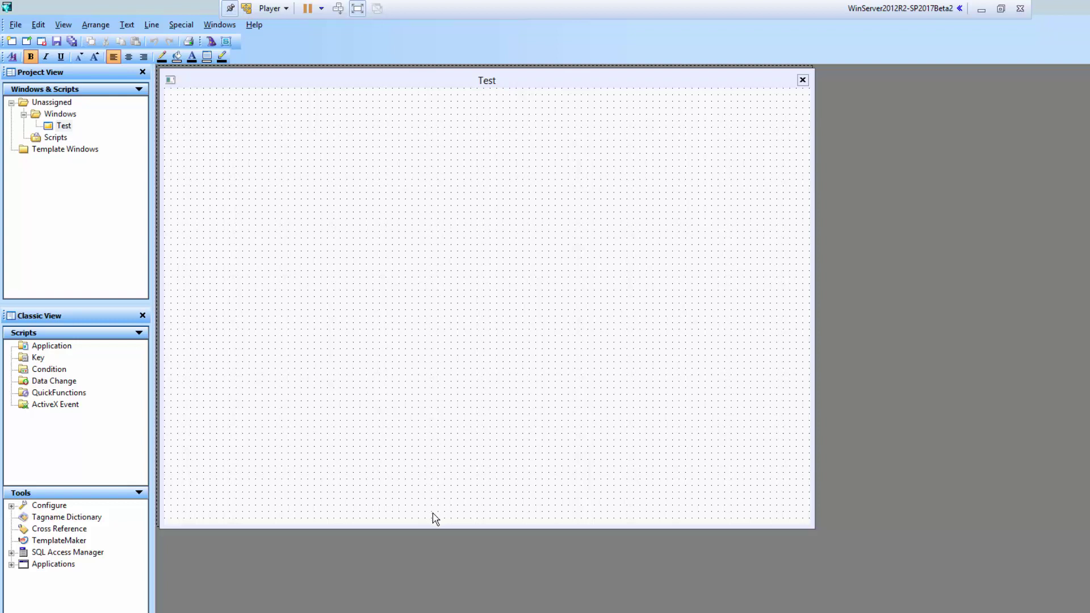
drag(424, 505, 423, 378)
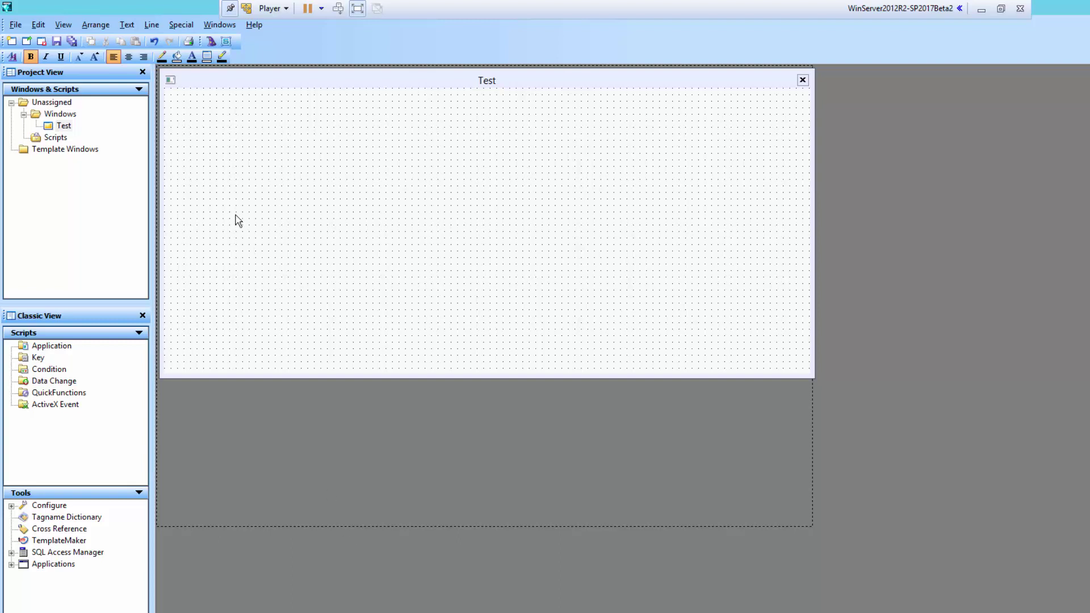
click(181, 25)
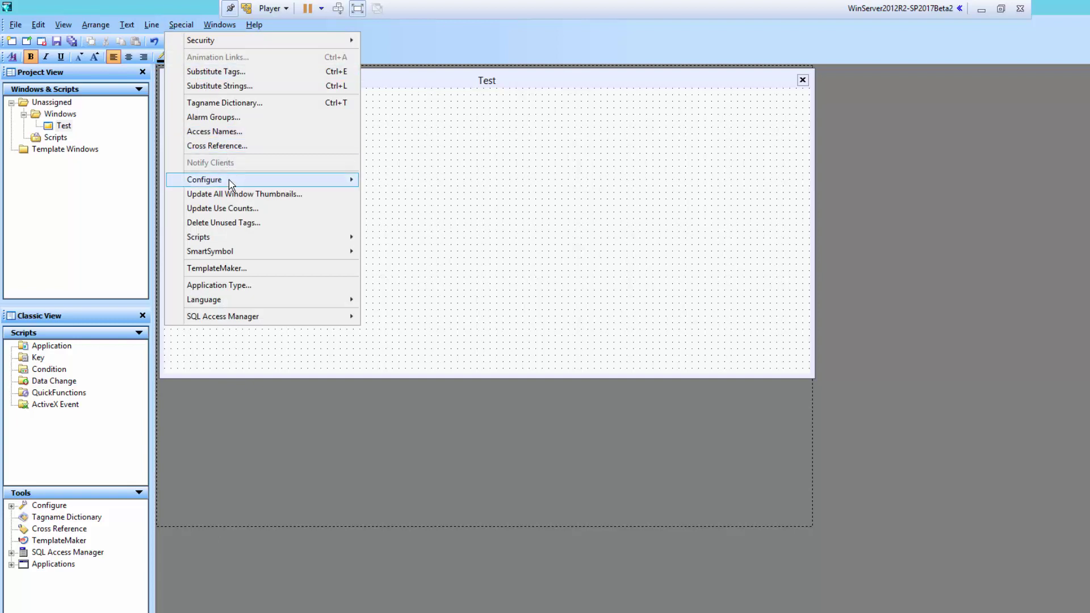
mouse_move(204, 180)
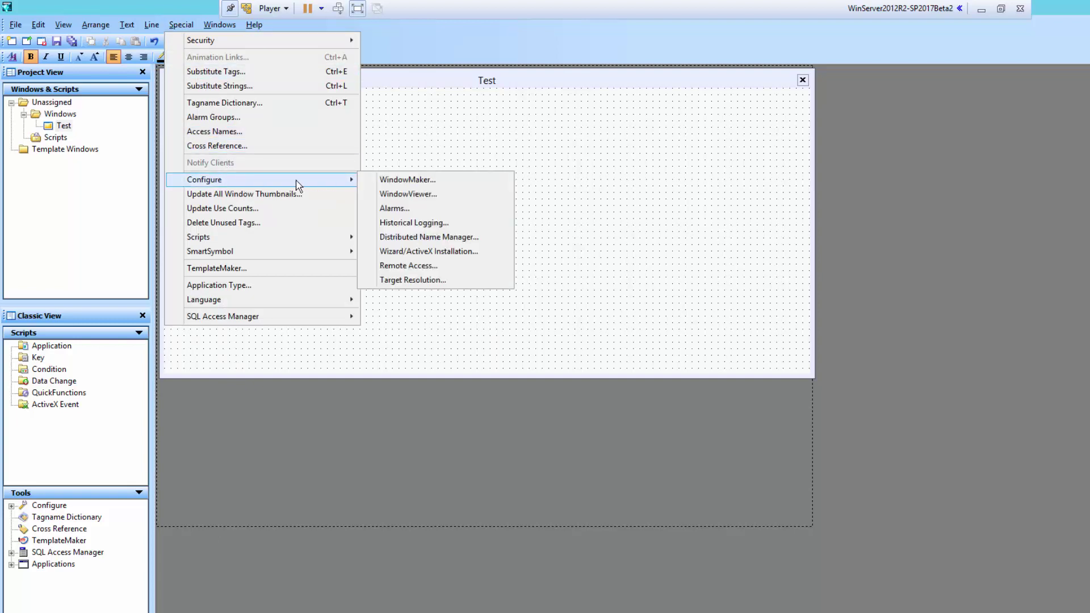
click(415, 280)
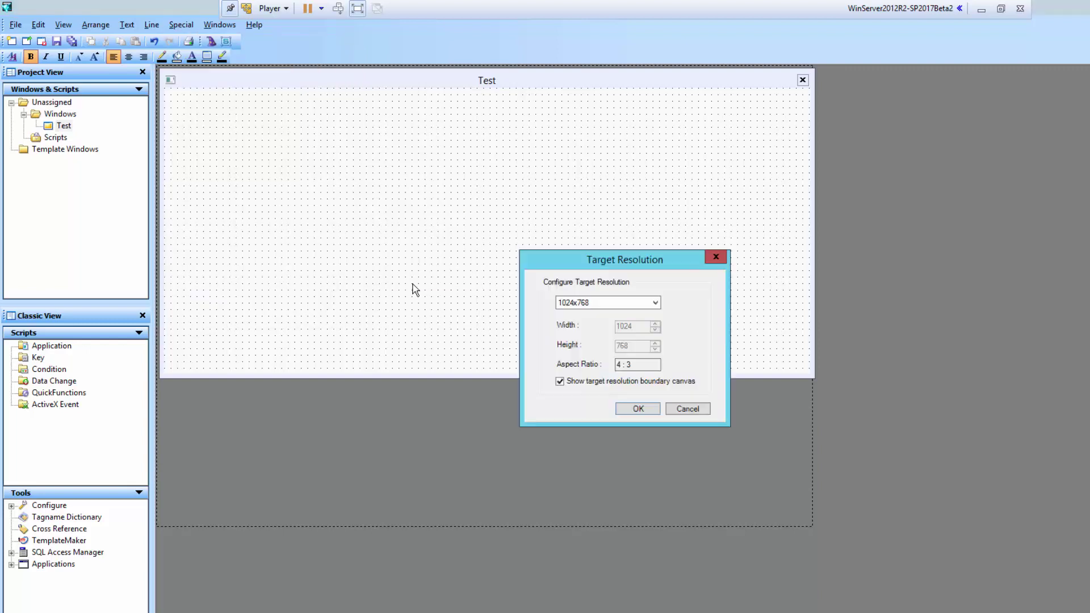
click(657, 303)
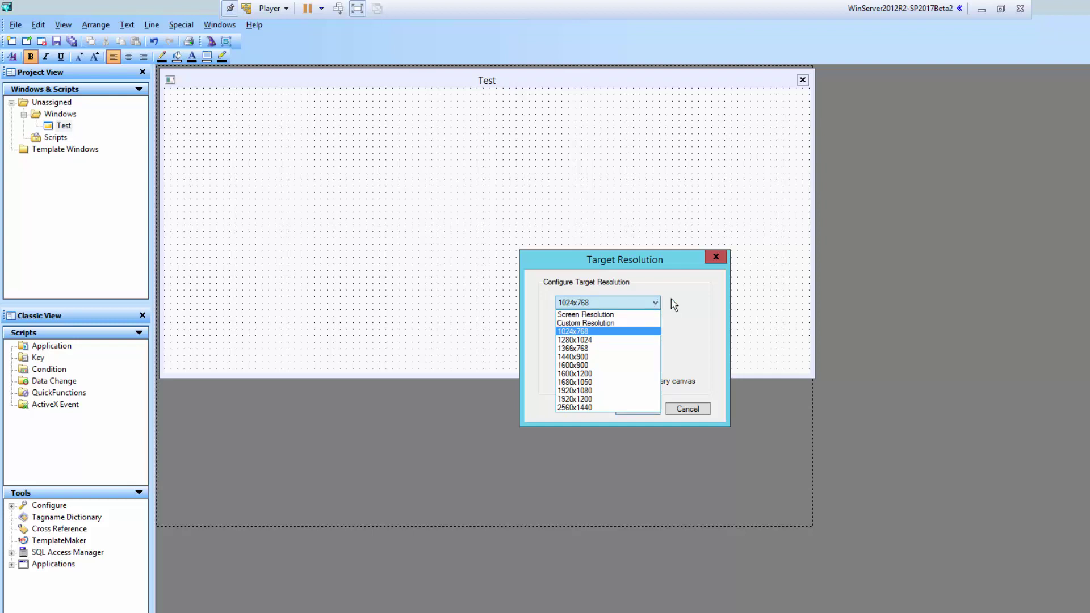
click(674, 305)
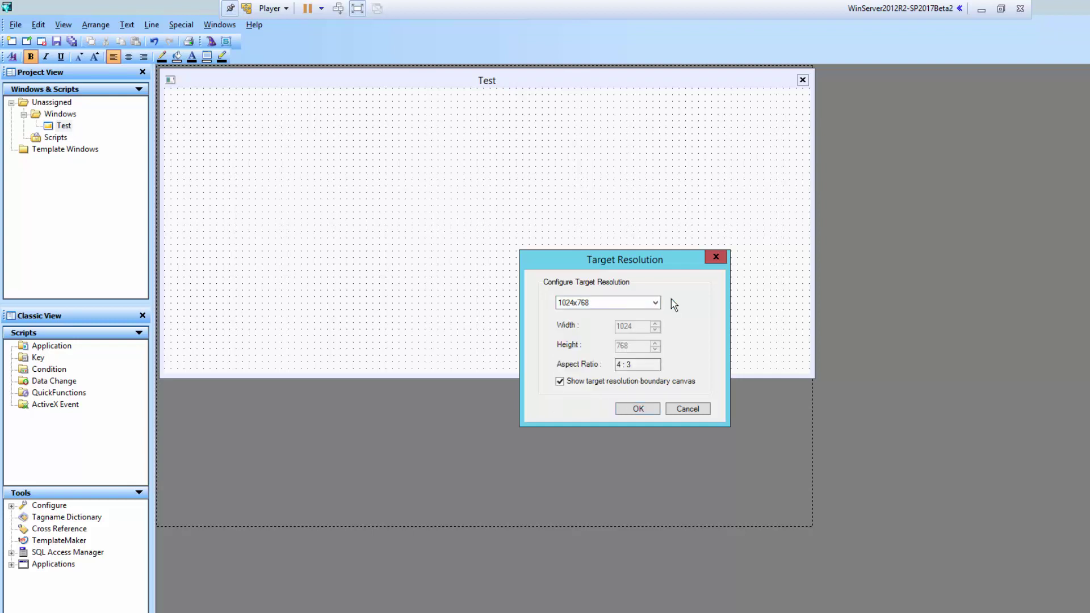
Confirm the Target Resolution dialog with OK, keeping 1024x768.
click(658, 406)
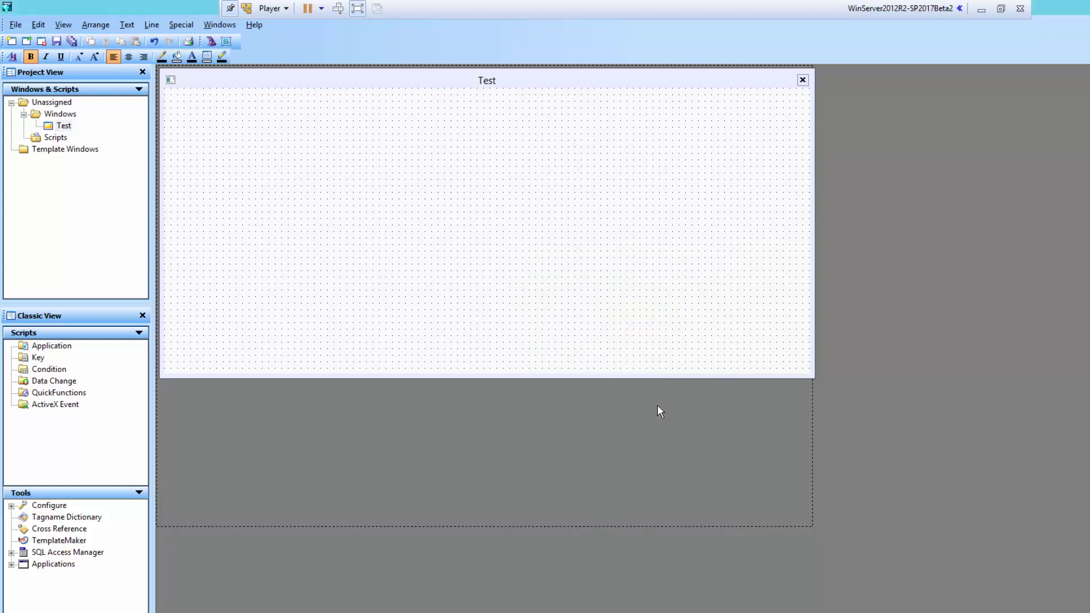